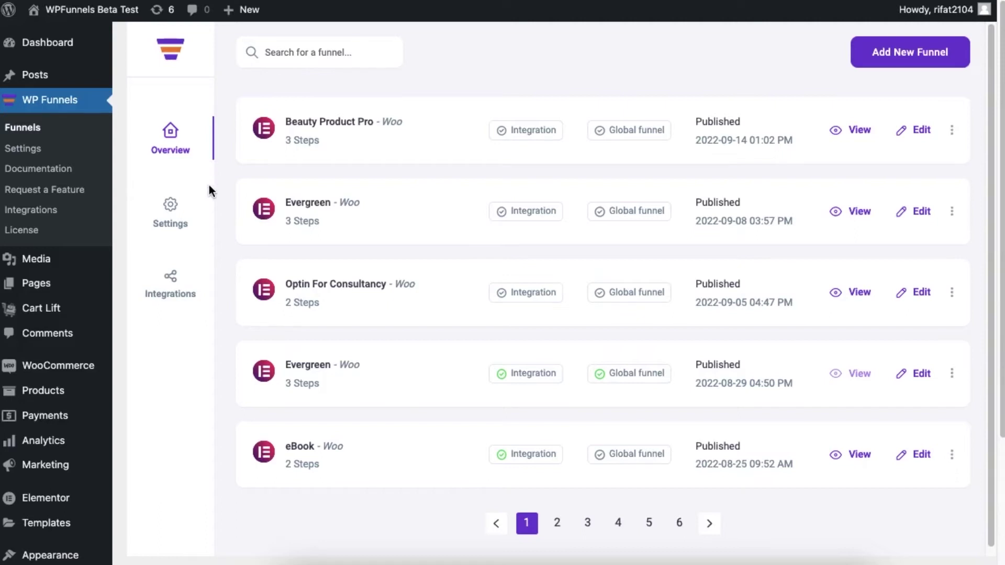
# Step: Open the WPFunnels Settings page from the funnels overview
pyautogui.click(170, 209)
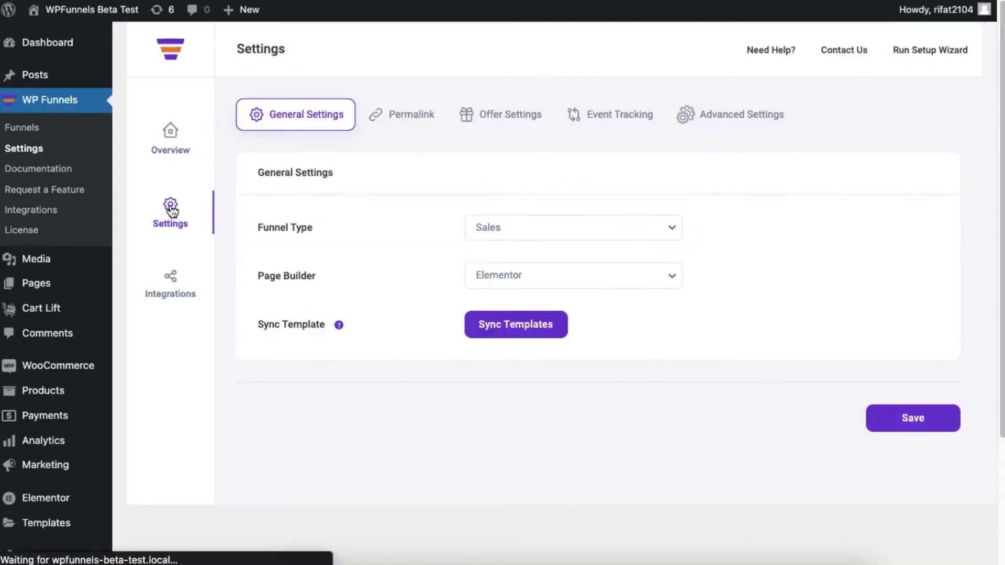
# Step: Show the Offer Settings and check the help for 'Add all accepted offers to the main order'
pyautogui.click(516, 119)
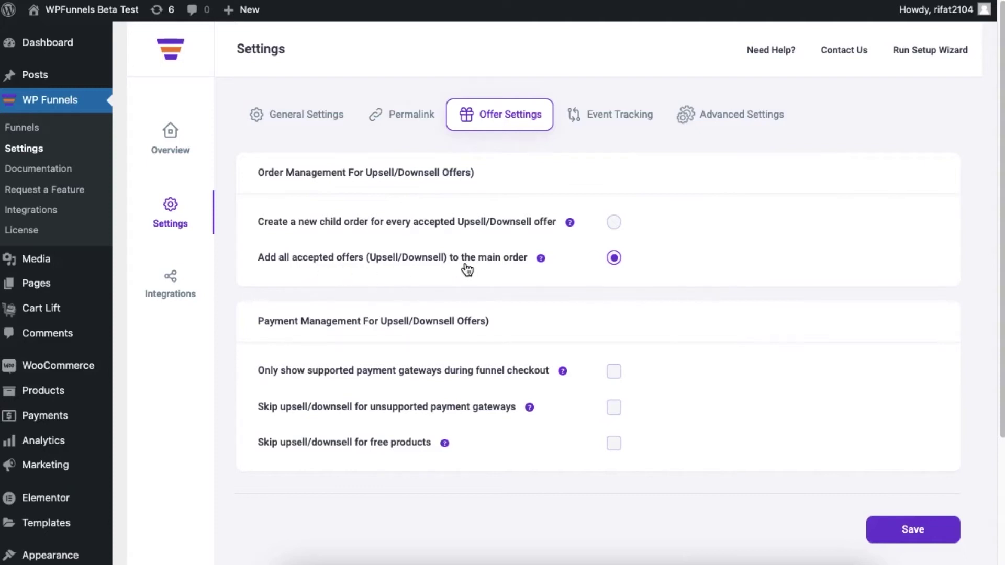
pyautogui.moveTo(541, 266)
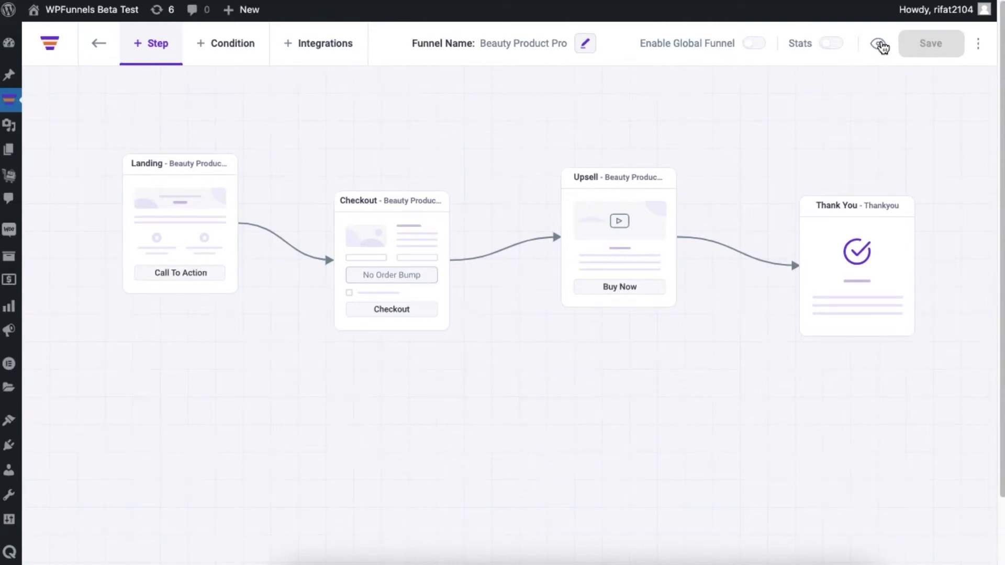
# Step: Preview the Beauty Product Pro funnel live from its editor
pyautogui.click(880, 44)
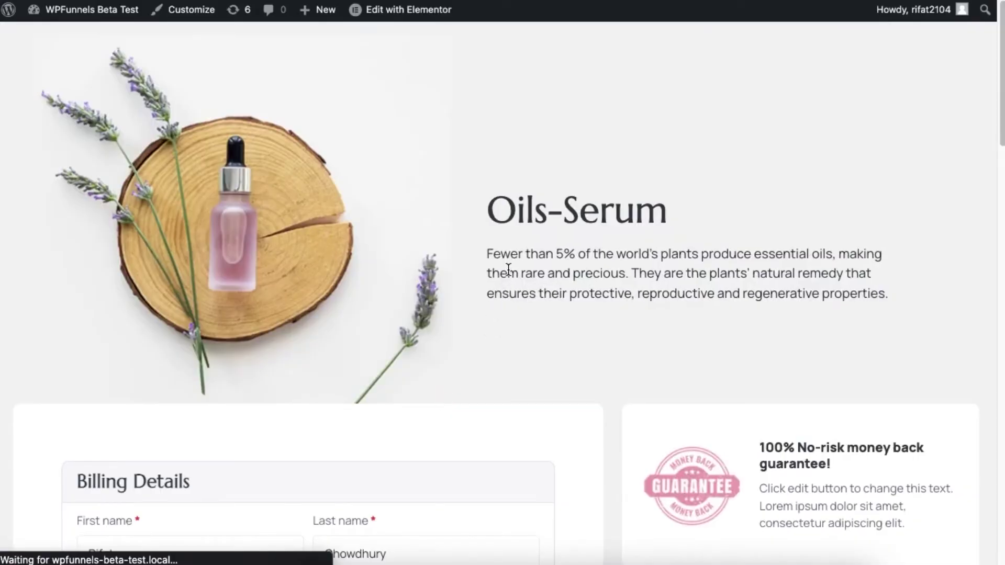
# Step: Place the 16.00$ Cap checkout order with Cash on delivery
pyautogui.scroll(-5, 479, 307)
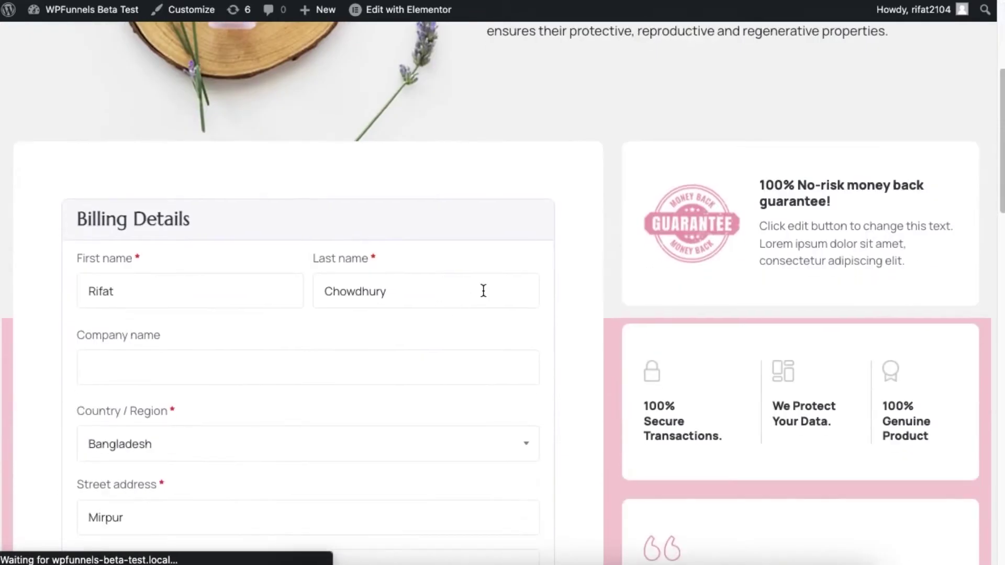
pyautogui.scroll(-10, 483, 291)
pyautogui.scroll(-10, 485, 302)
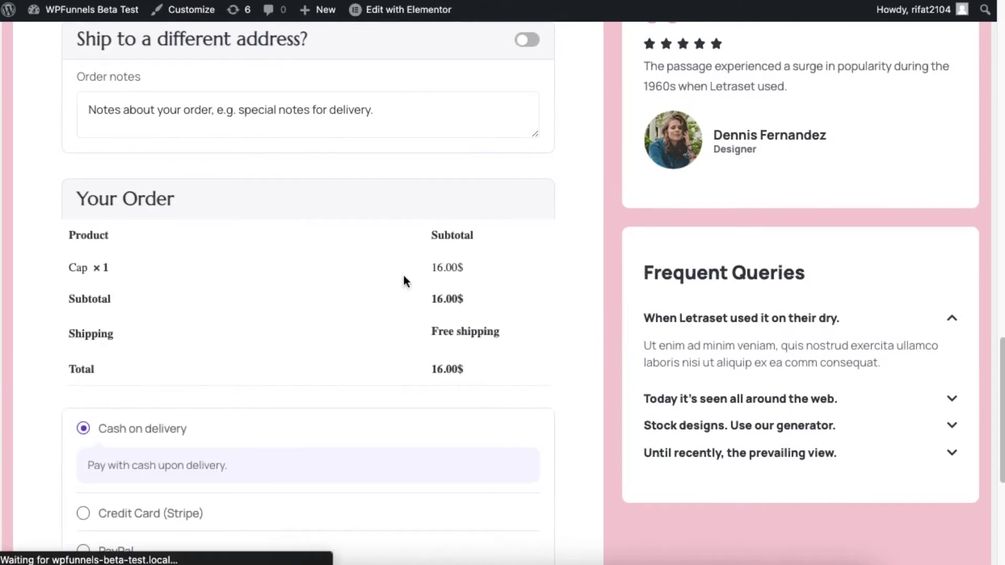
pyautogui.scroll(-5, 408, 297)
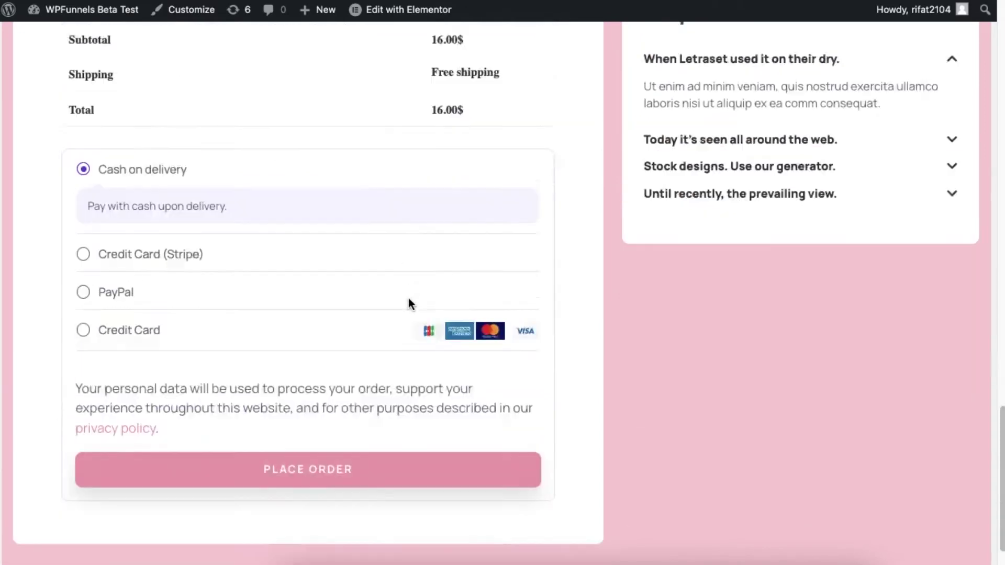
pyautogui.scroll(-1, 408, 297)
pyautogui.click(316, 408)
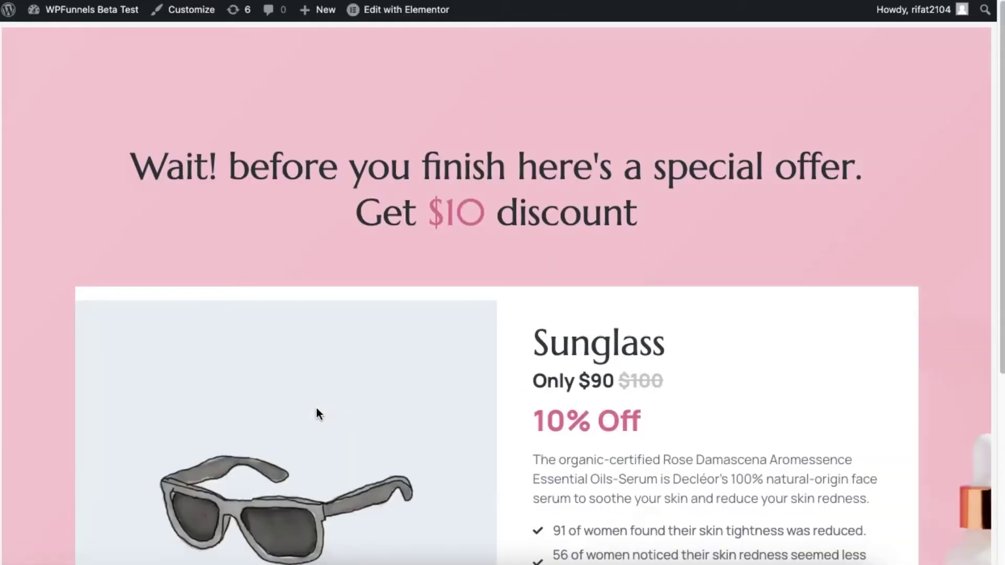
# Step: Accept the Sunglass upsell offer at $90 with START NOW
pyautogui.scroll(-5, 718, 298)
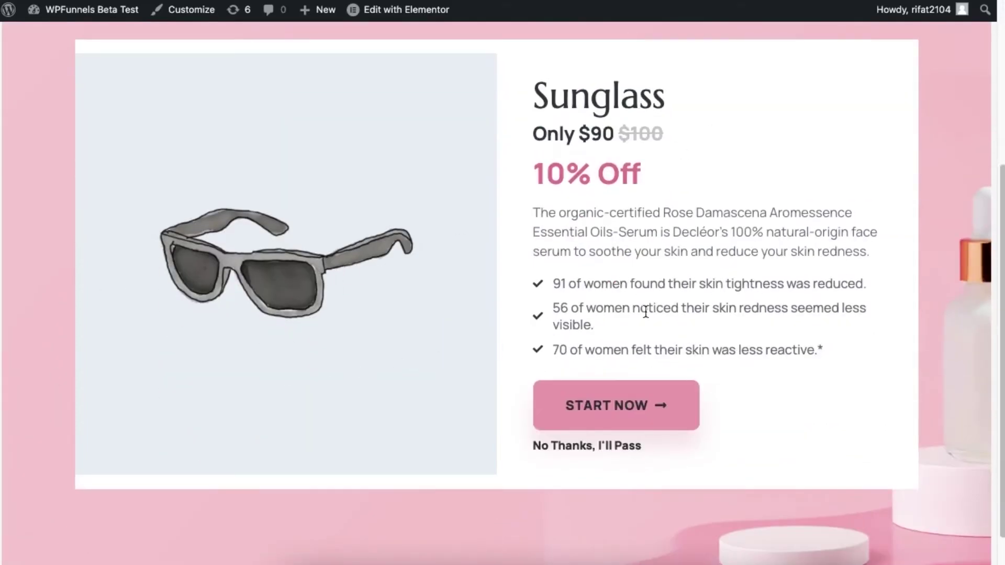
pyautogui.click(643, 407)
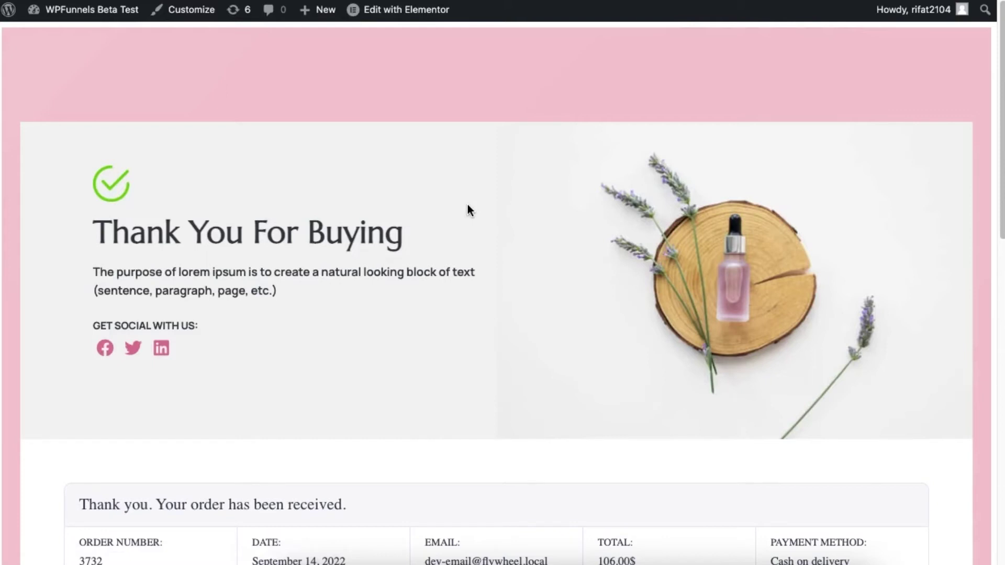
# Step: Review the 106.00$ Cap and Sunglasses order on the Thank You page, then go to WooCommerce Orders
pyautogui.scroll(-1, 470, 209)
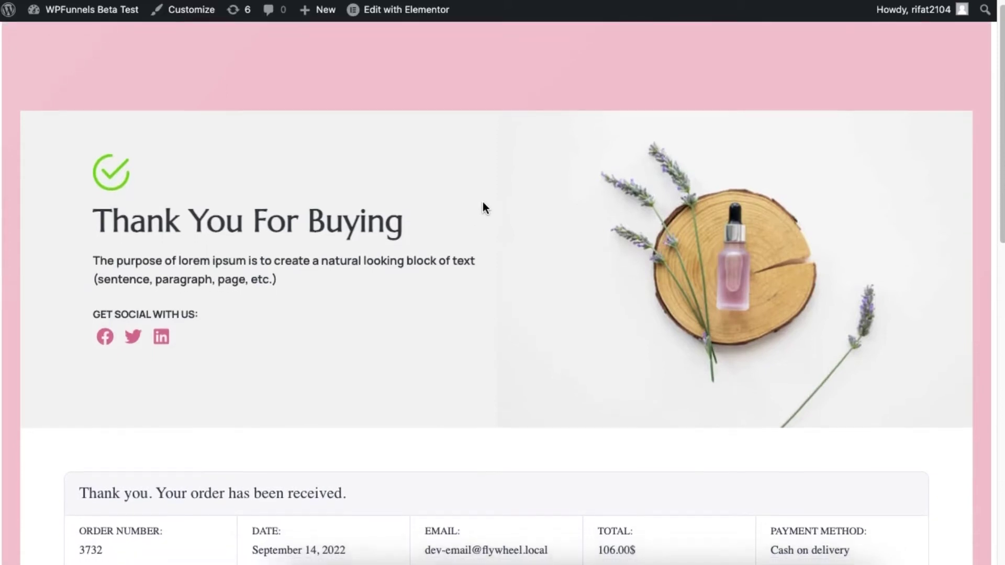
pyautogui.scroll(-4, 482, 202)
pyautogui.scroll(-10, 483, 202)
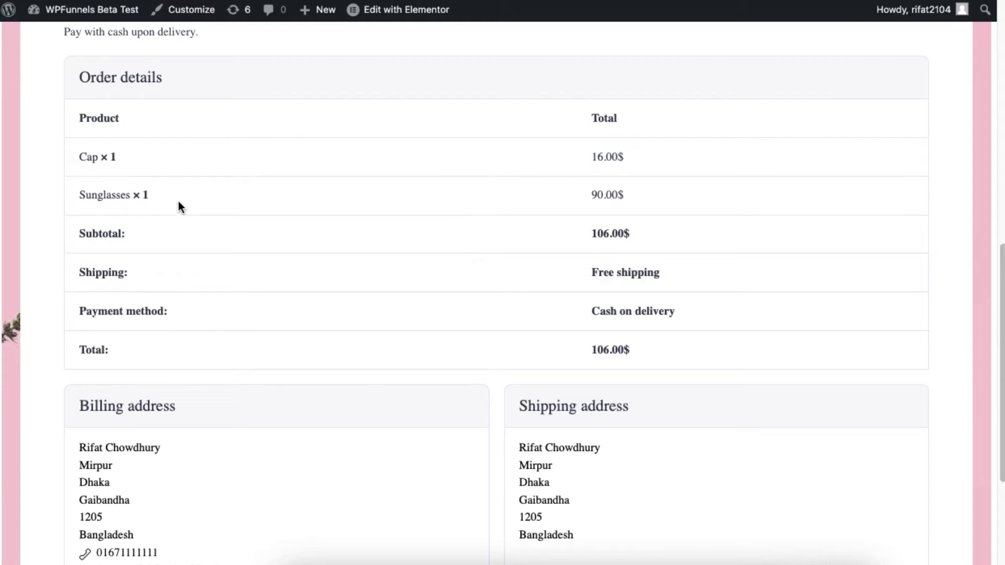
pyautogui.scroll(5, 193, 215)
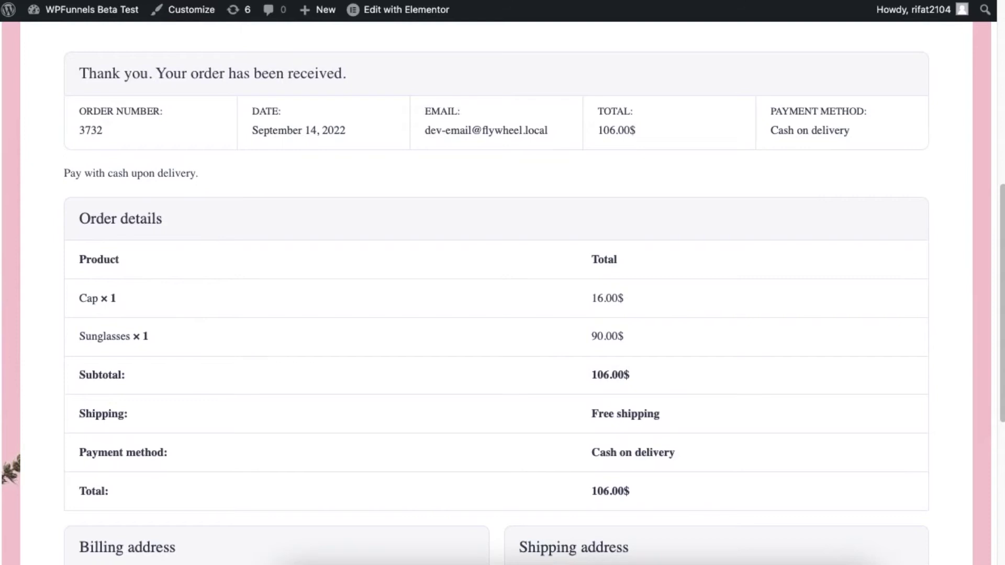
pyautogui.click(220, 0)
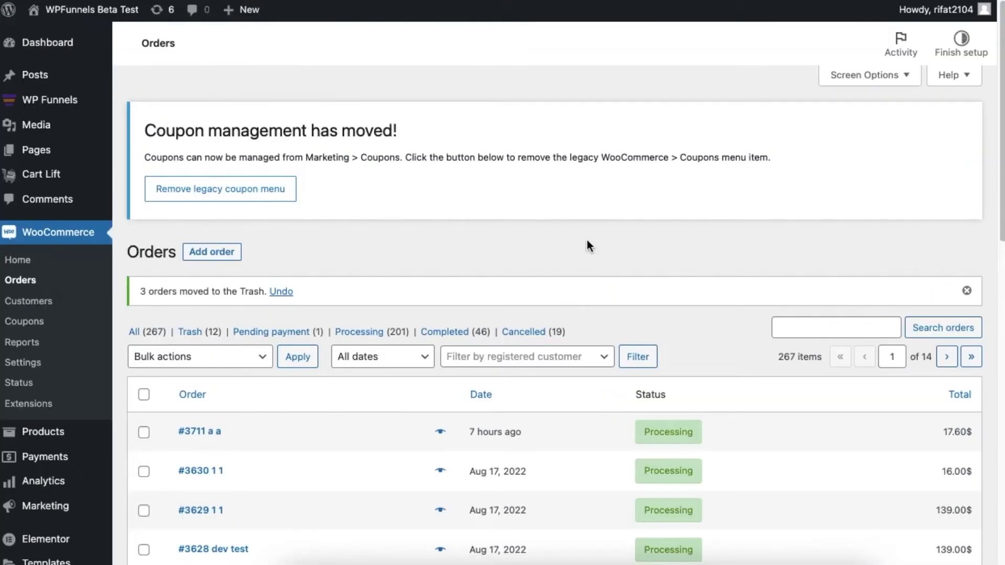
# Step: Reload the WooCommerce Orders list to see the new 106.00$ order
pyautogui.scroll(-1, 586, 239)
pyautogui.press('super+r')
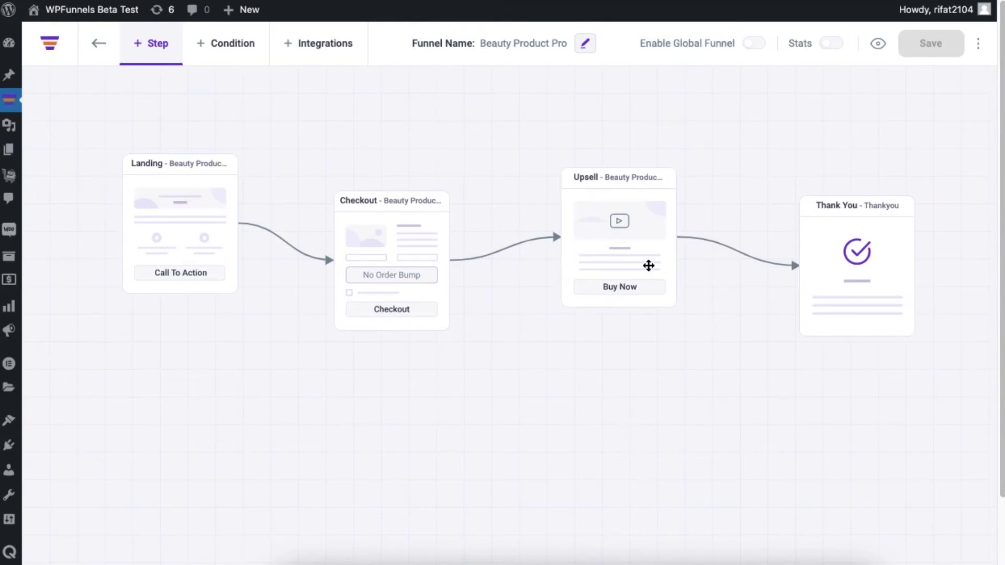
# Step: Open the Upsell step's settings and view its Additional Options, including the 90.00$ price
pyautogui.moveTo(648, 256)
pyautogui.click(584, 128)
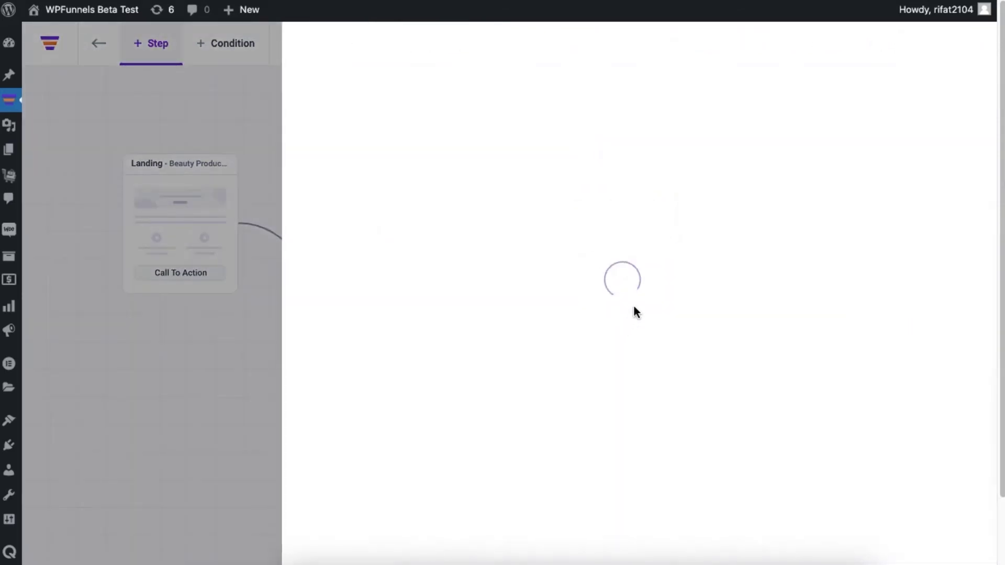
pyautogui.scroll(-5, 681, 285)
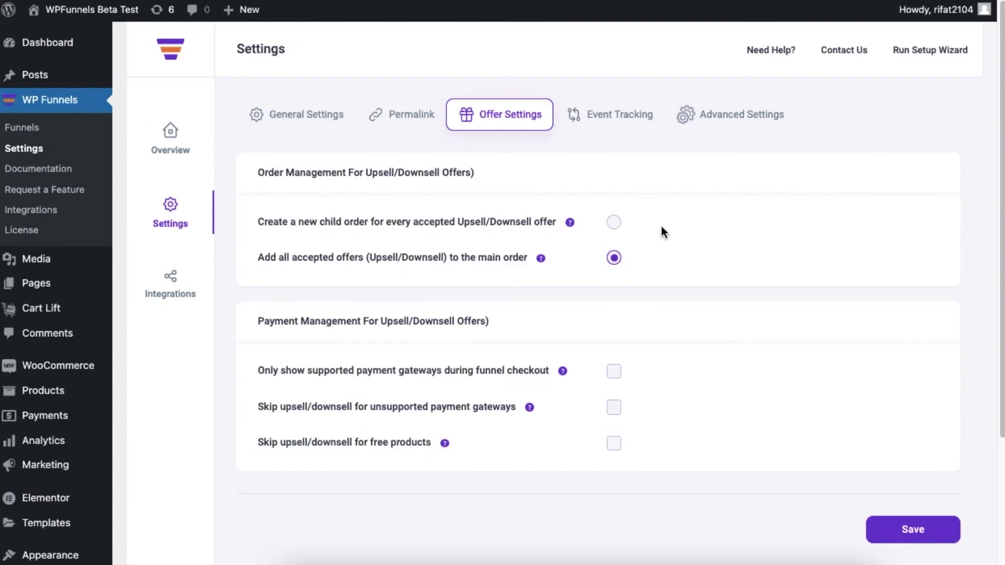
# Step: Choose 'Create a new child order for every accepted Upsell/Downsell offer' and save
pyautogui.click(615, 224)
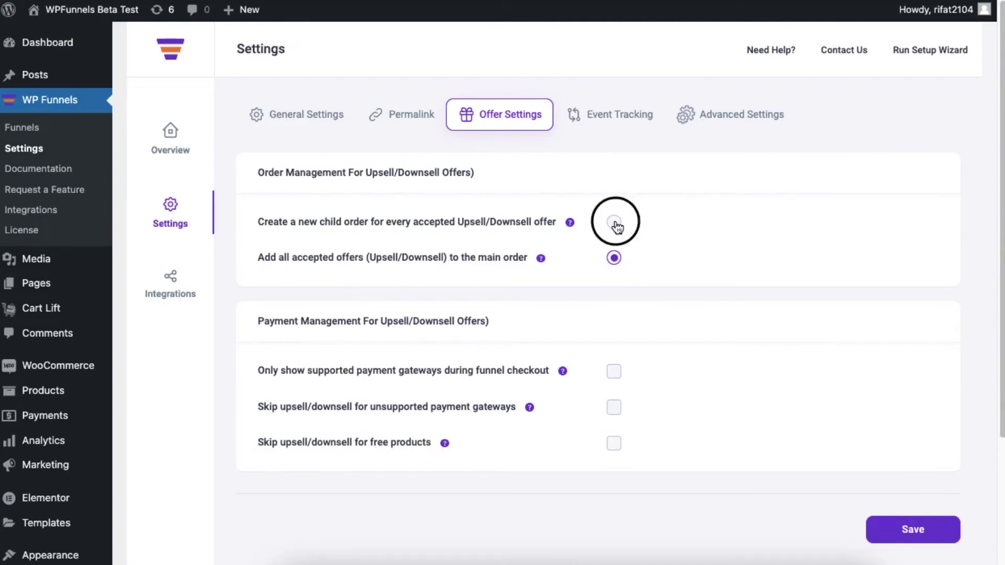
pyautogui.click(914, 535)
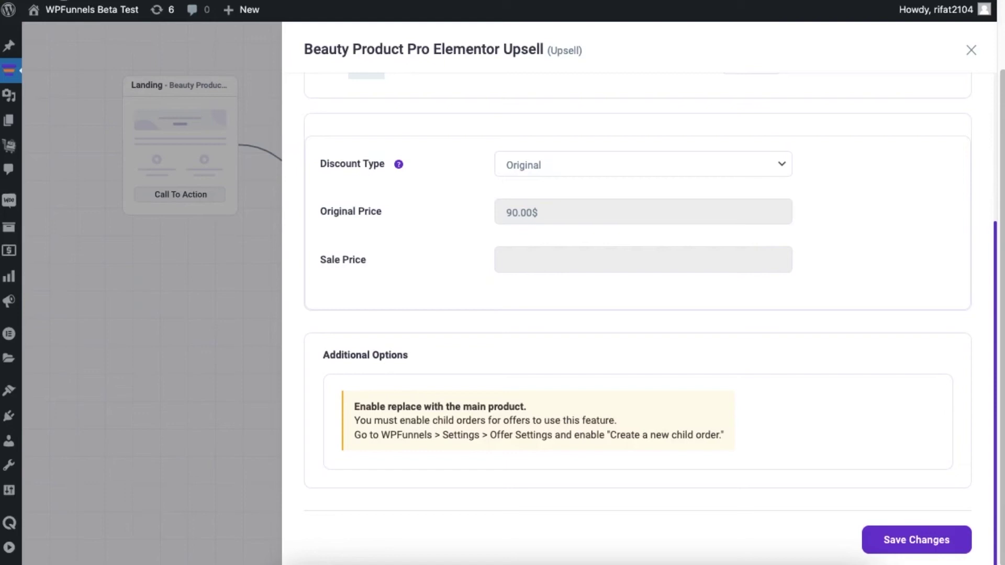
# Step: Reload the Beauty Product Pro funnel page and open the Upsell step's settings
pyautogui.press('super+r')
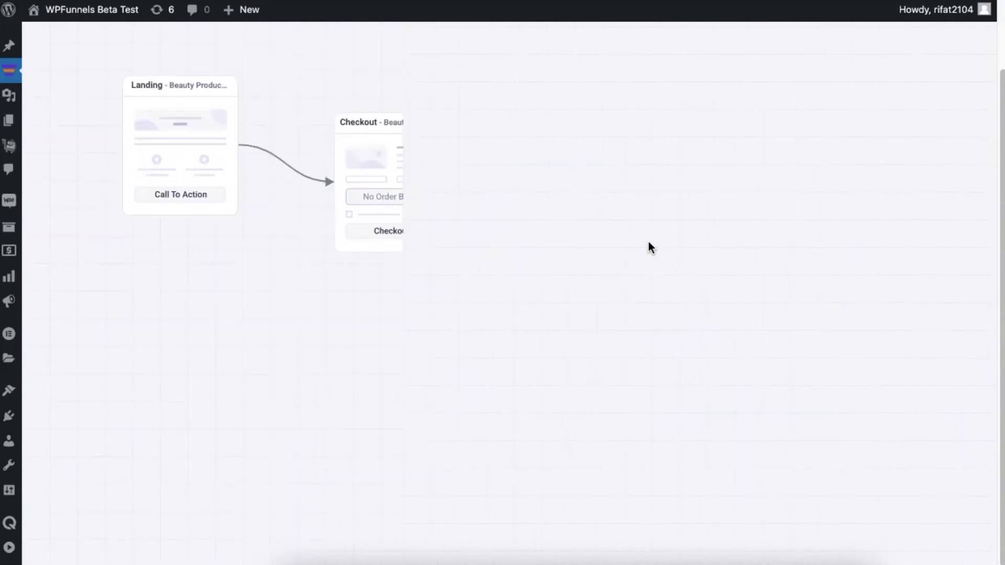
pyautogui.click(583, 129)
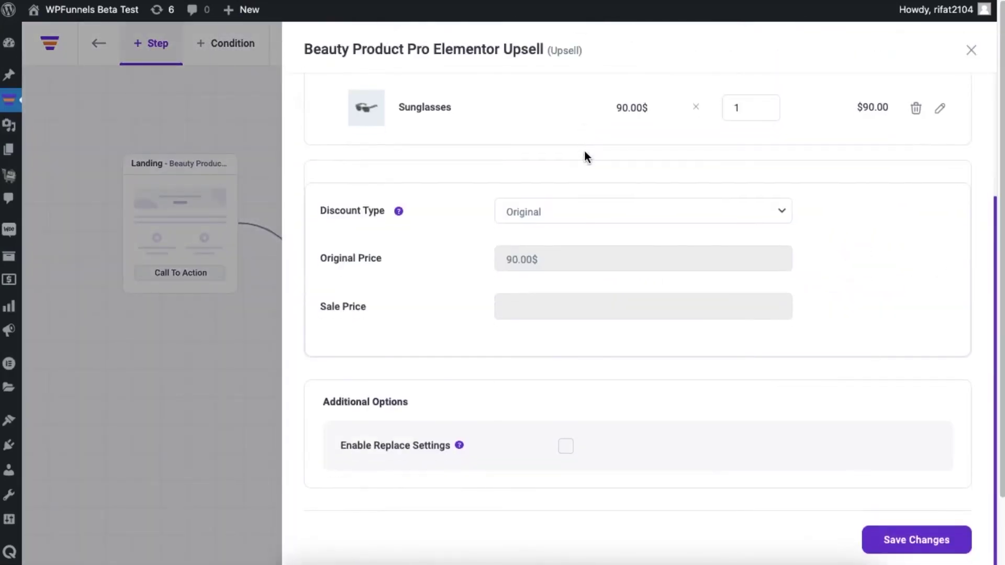
pyautogui.scroll(-3, 353, 477)
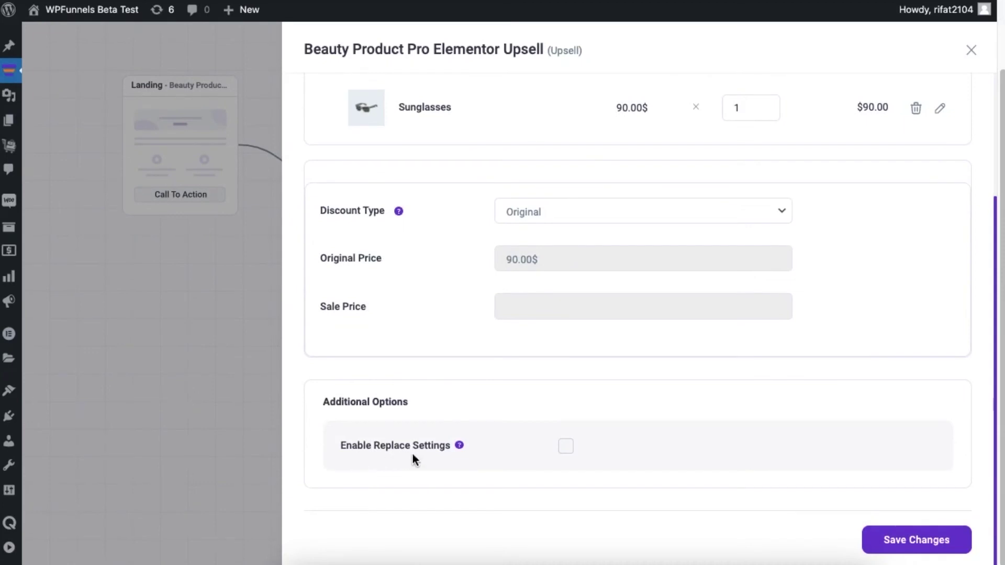
# Step: Toggle Enable Replace Settings on and back off, then close the upsell settings panel
pyautogui.click(565, 448)
pyautogui.scroll(-2, 564, 341)
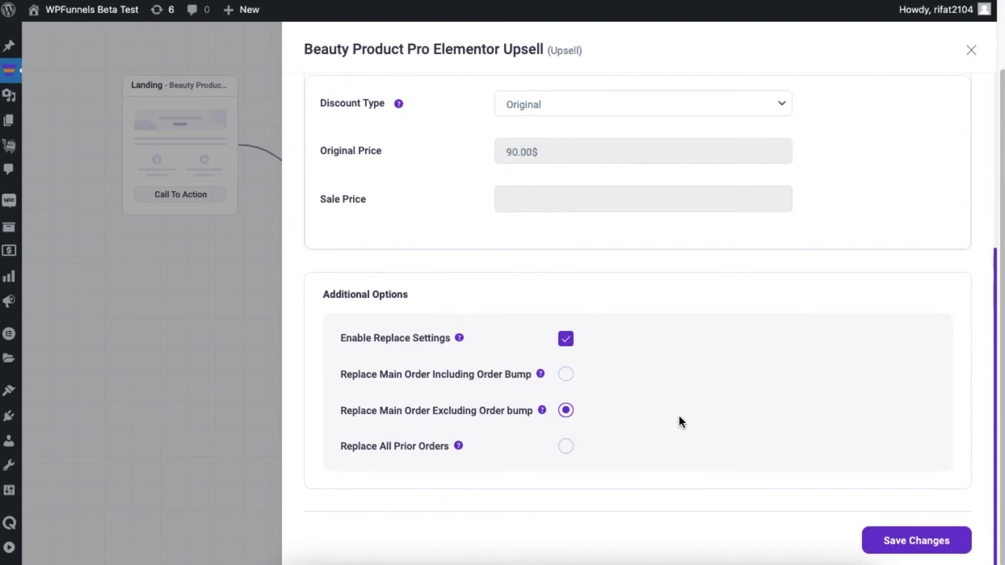
pyautogui.click(566, 341)
pyautogui.scroll(3, 649, 398)
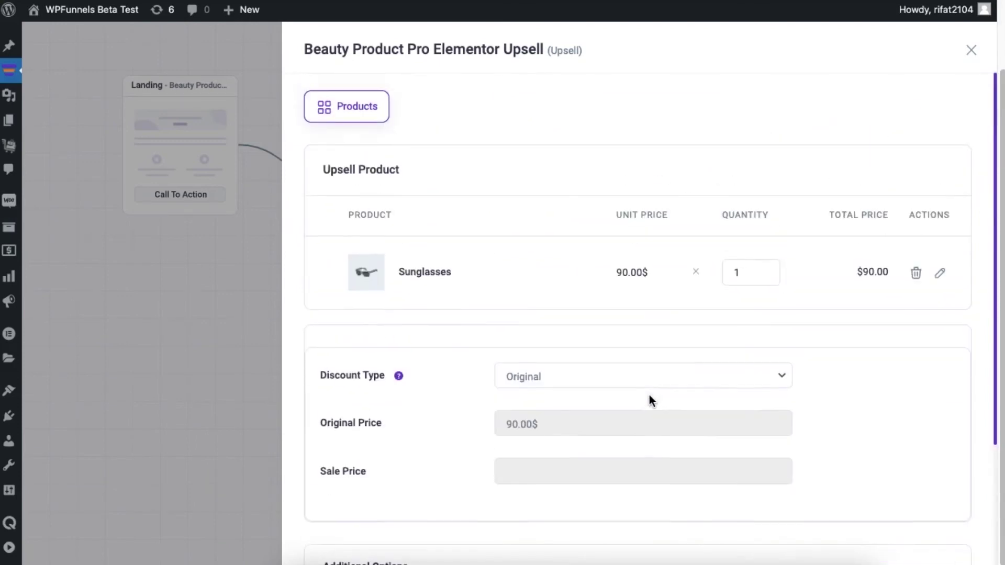
pyautogui.click(970, 51)
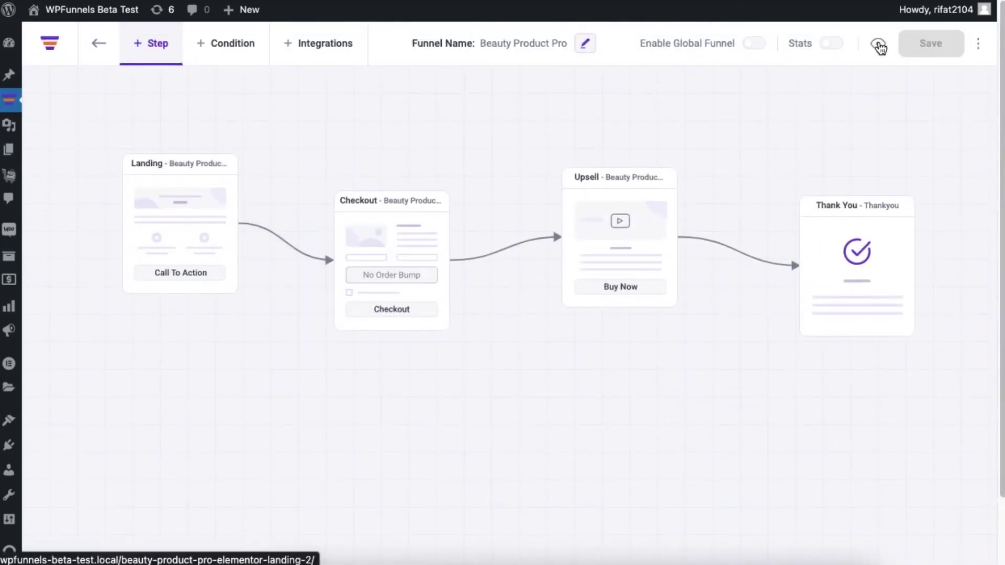
# Step: Preview the funnel, check out the Cap, and accept the Sunglass upsell for a 106.00$ cash-on-delivery order
pyautogui.click(879, 47)
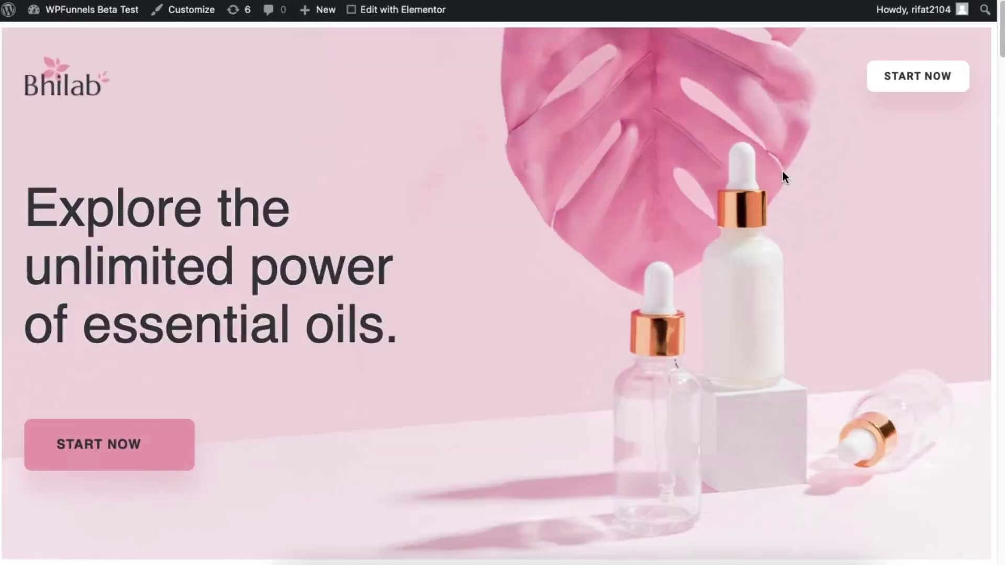
pyautogui.click(89, 450)
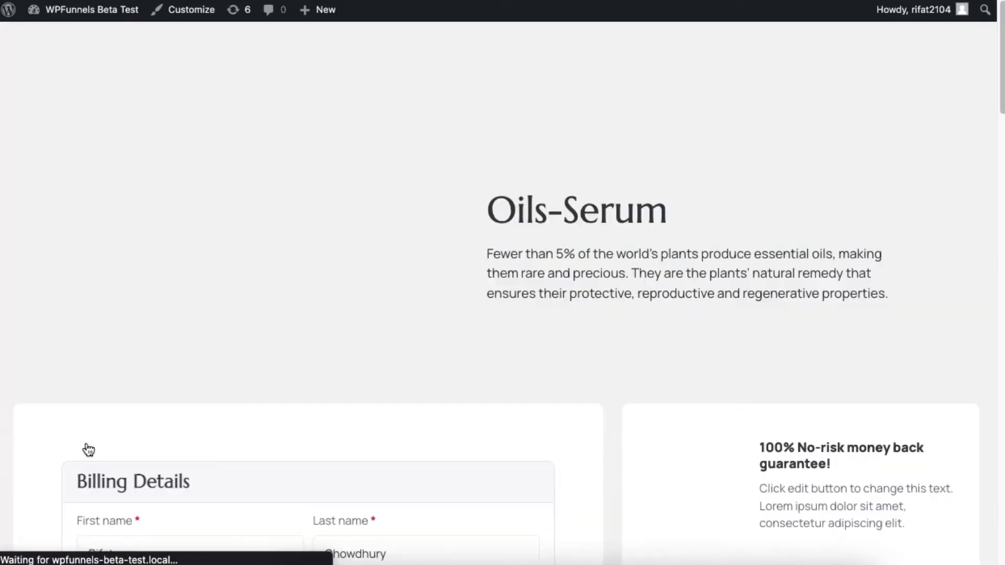
pyautogui.scroll(-20, 295, 404)
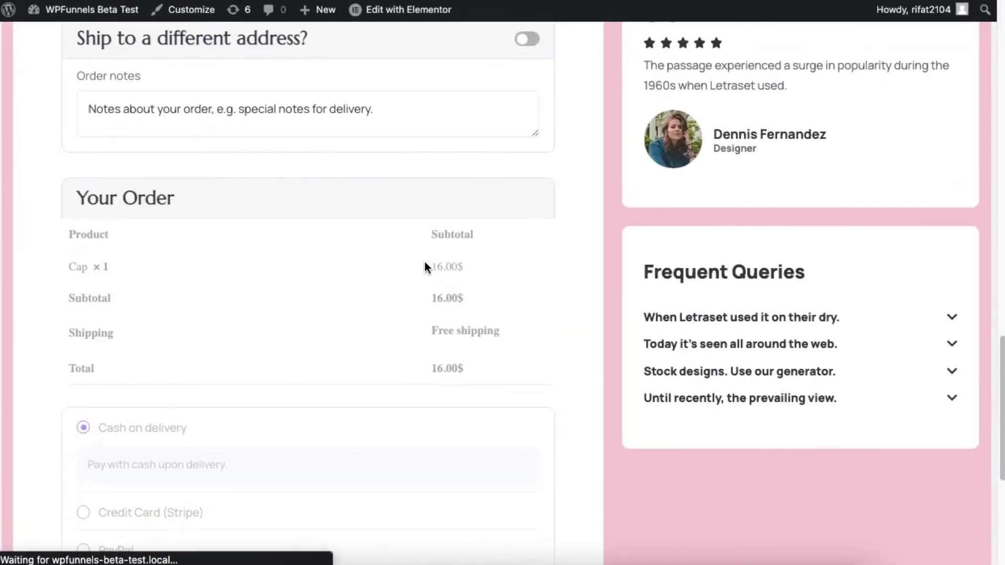
pyautogui.scroll(-6, 428, 265)
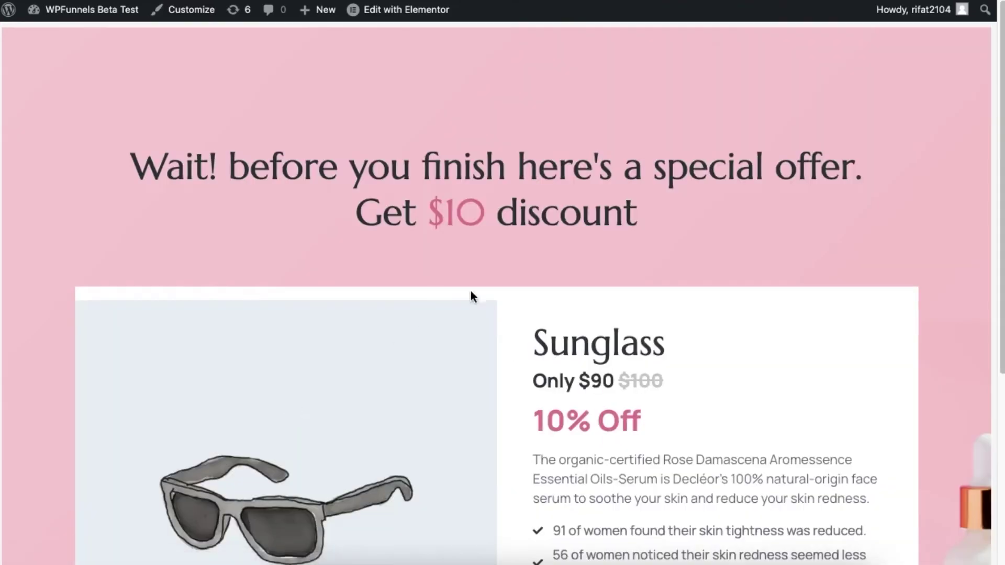
pyautogui.scroll(-5, 471, 292)
pyautogui.click(625, 412)
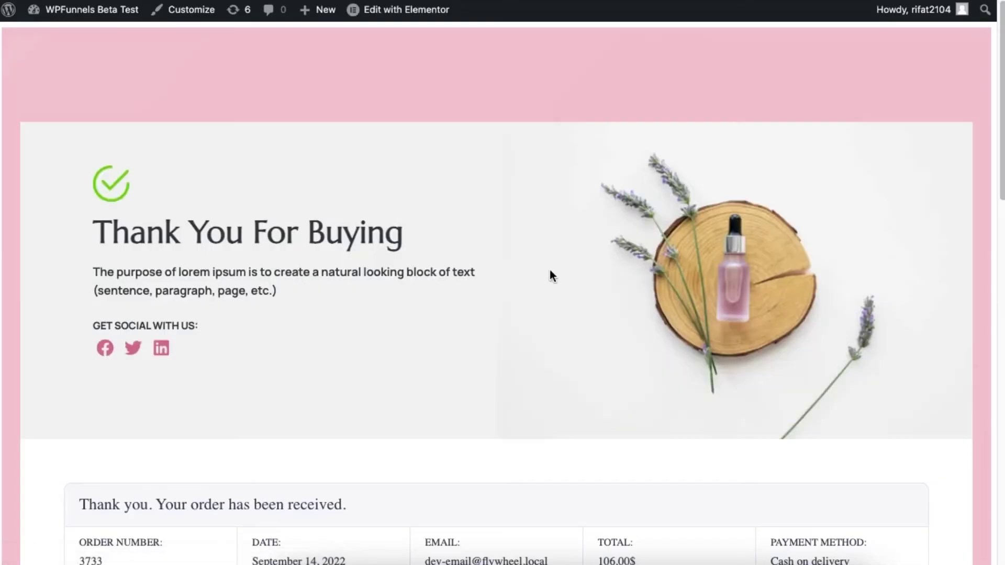
# Step: Scroll the Thank You page to compare the Cap (16.00$) with the separate Sunglasses (90.00$) offer table
pyautogui.scroll(-10, 636, 296)
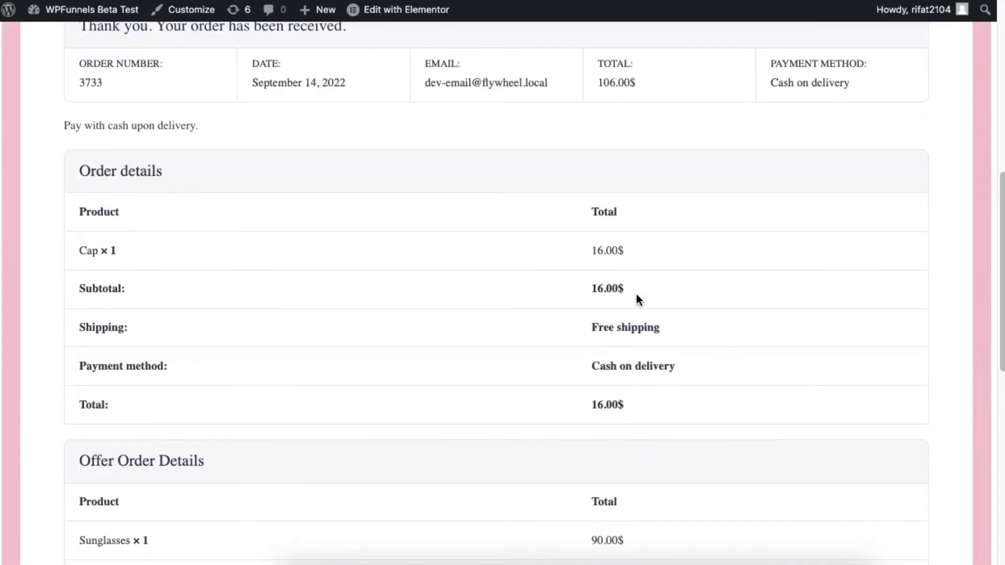
pyautogui.scroll(-2, 635, 294)
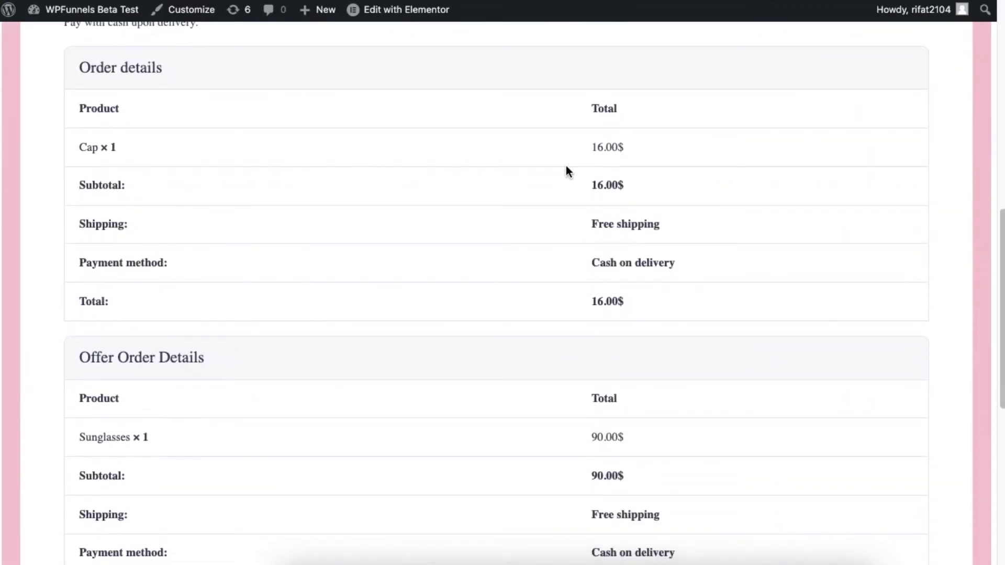
pyautogui.scroll(-1, 566, 165)
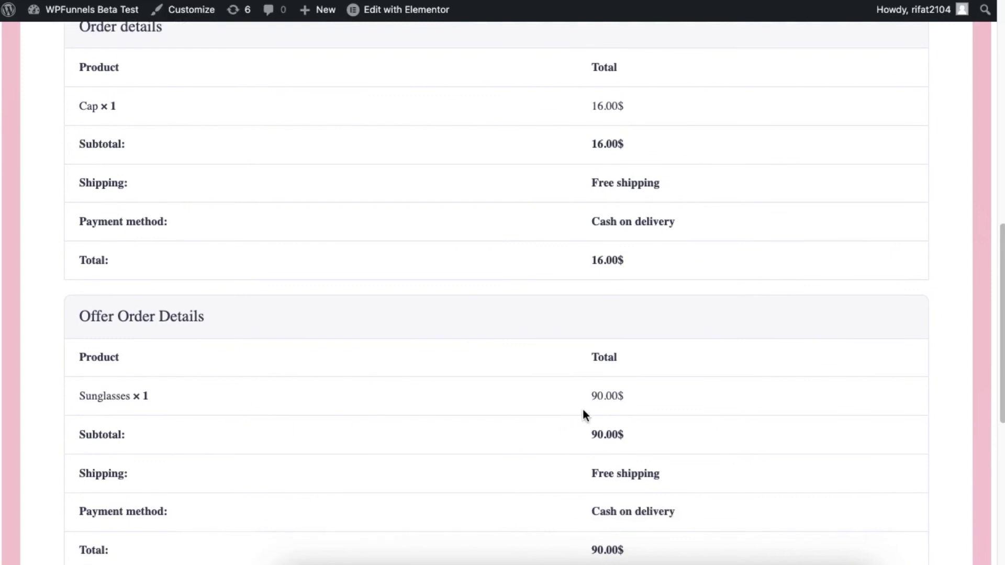
pyautogui.scroll(-1, 583, 411)
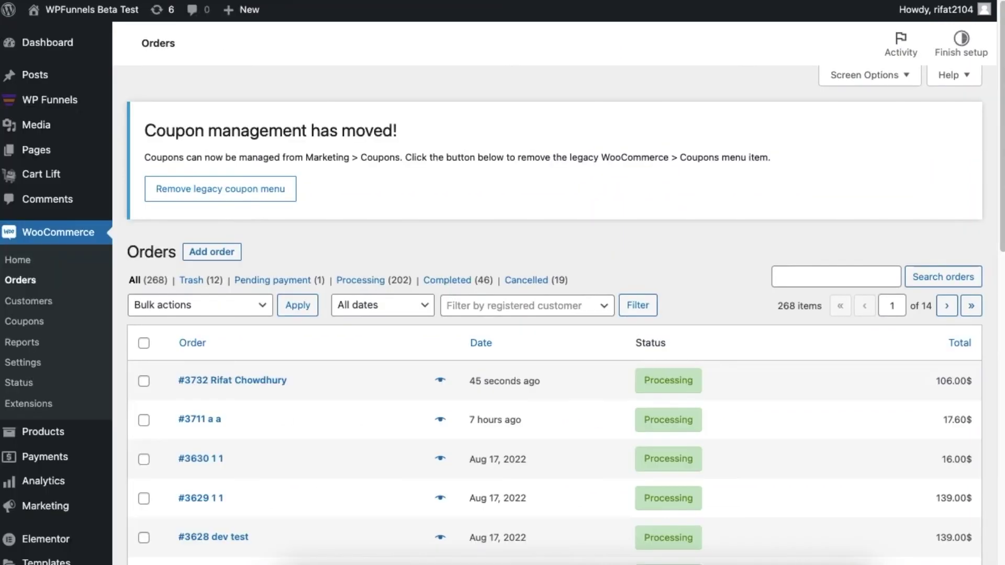